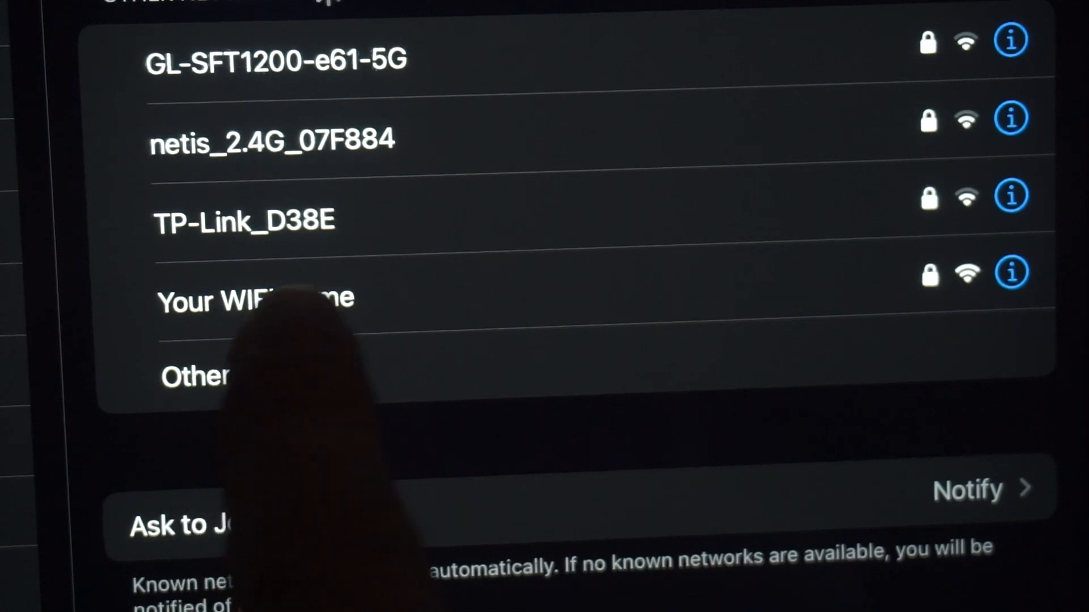
Join the iPad to 'Your WIFI Name' using the password from the router label
left_click(256, 299)
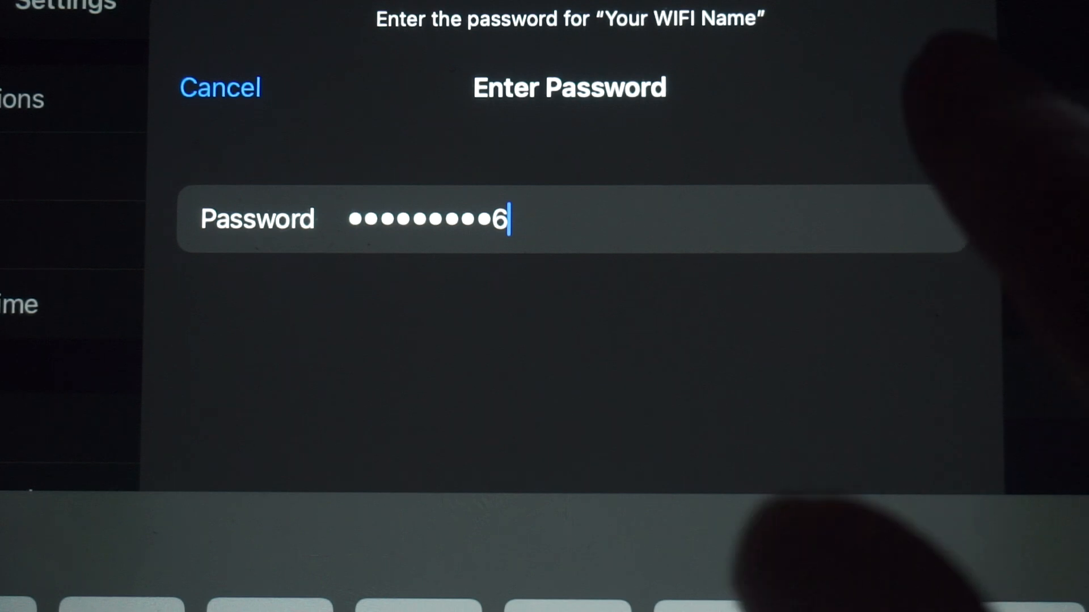
left_click(938, 85)
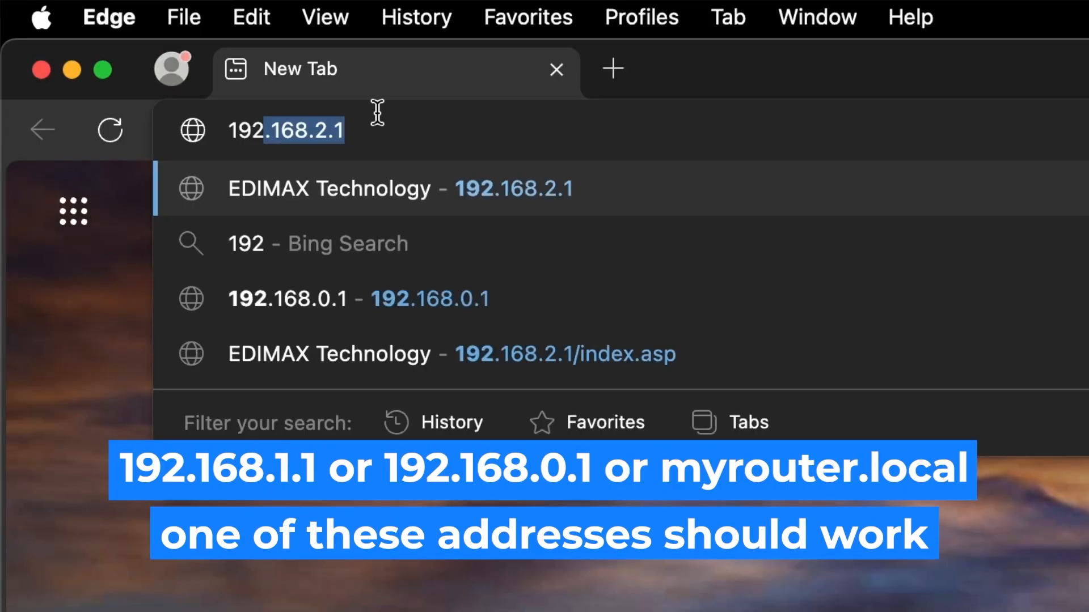
Correct the address to 192.168.1.1 in Edge and load the router's admin page
type(".168.2.1")
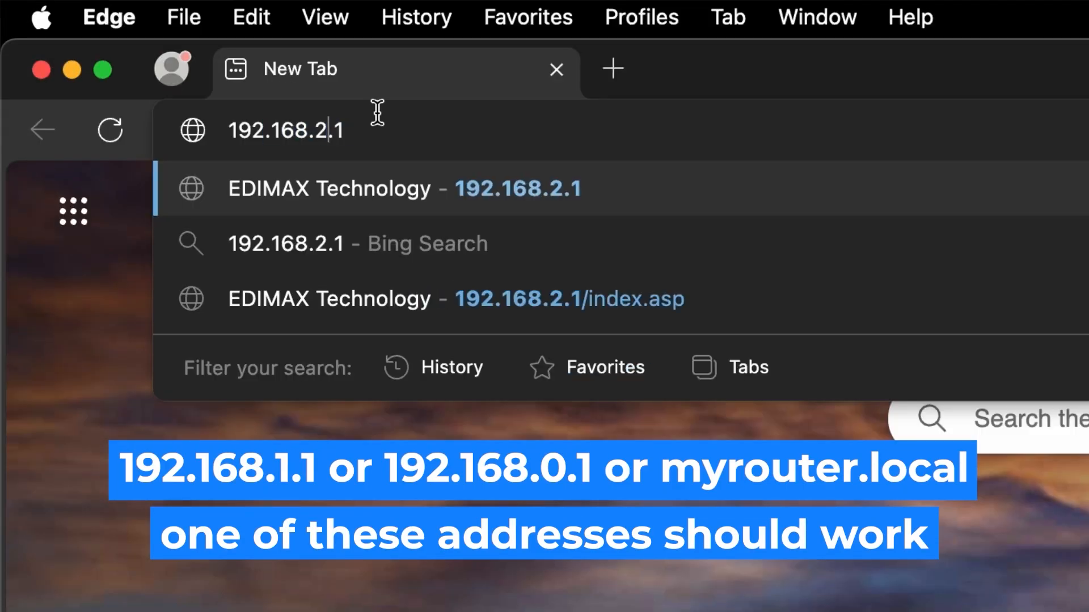
key("BackSpace")
type("1")
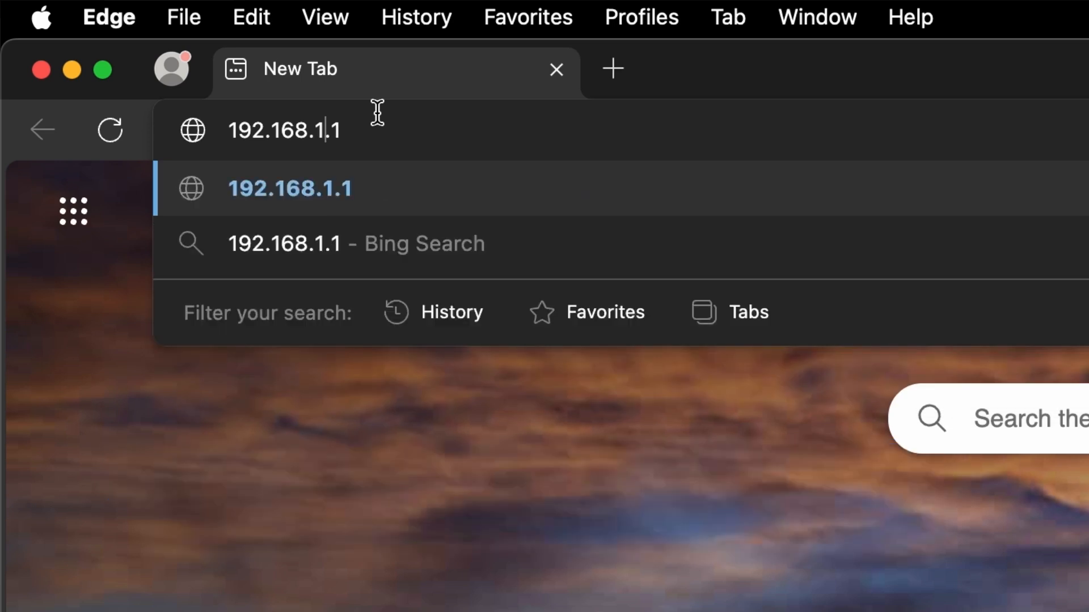
key("Return")
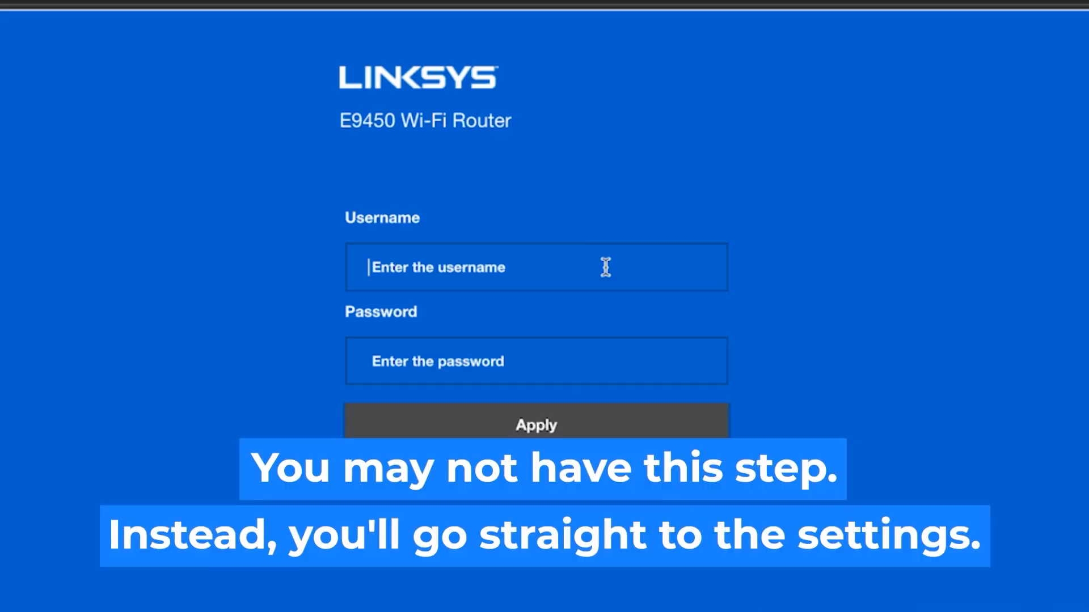
Log in to the router with the admin username and its password
left_click(606, 267)
type("admin")
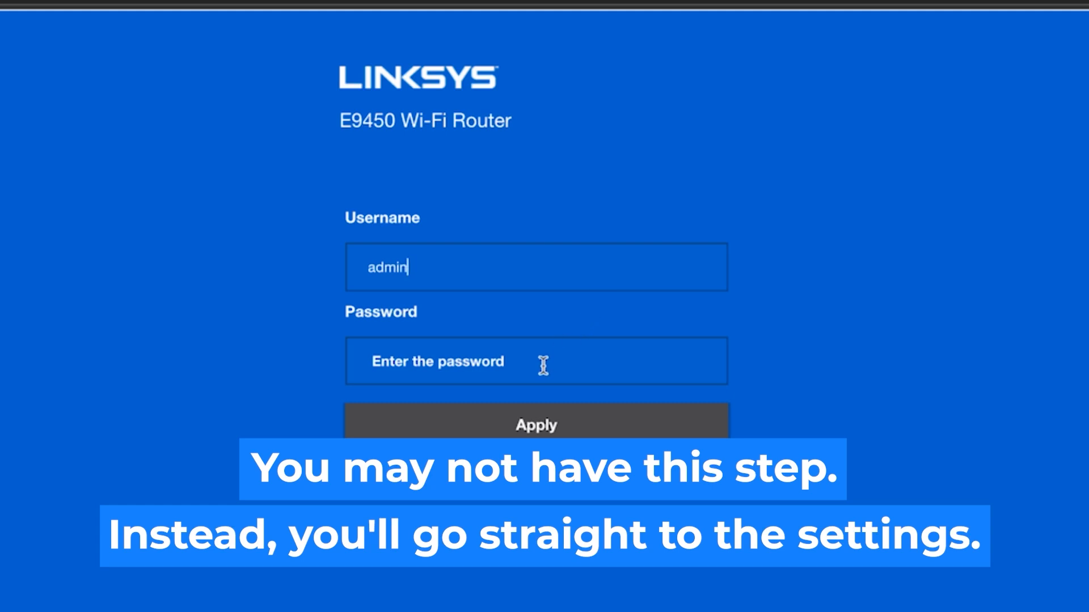
left_click(543, 366)
type("ad")
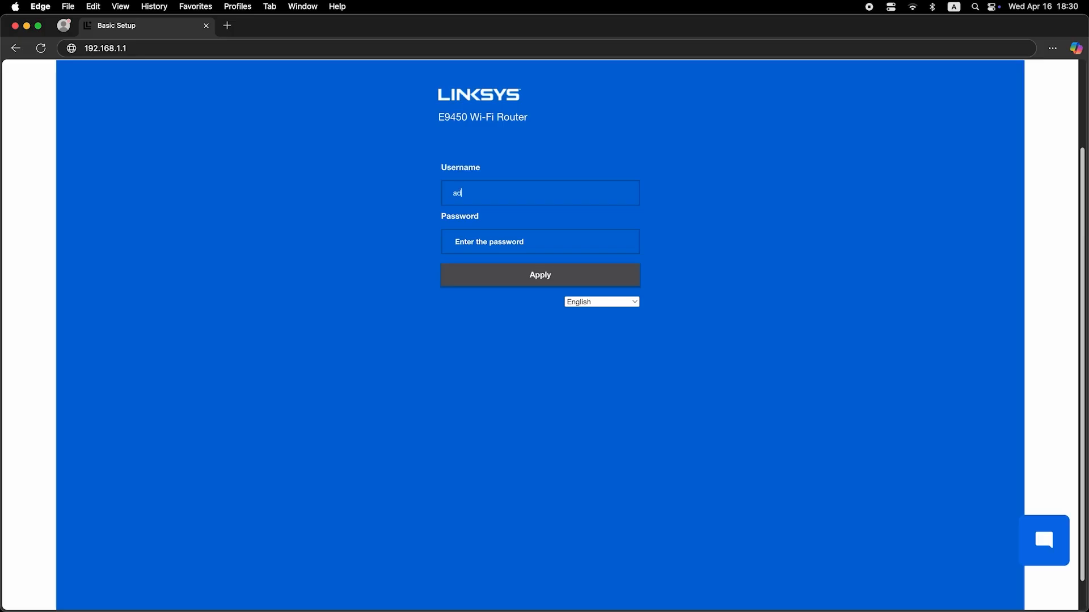
type("min")
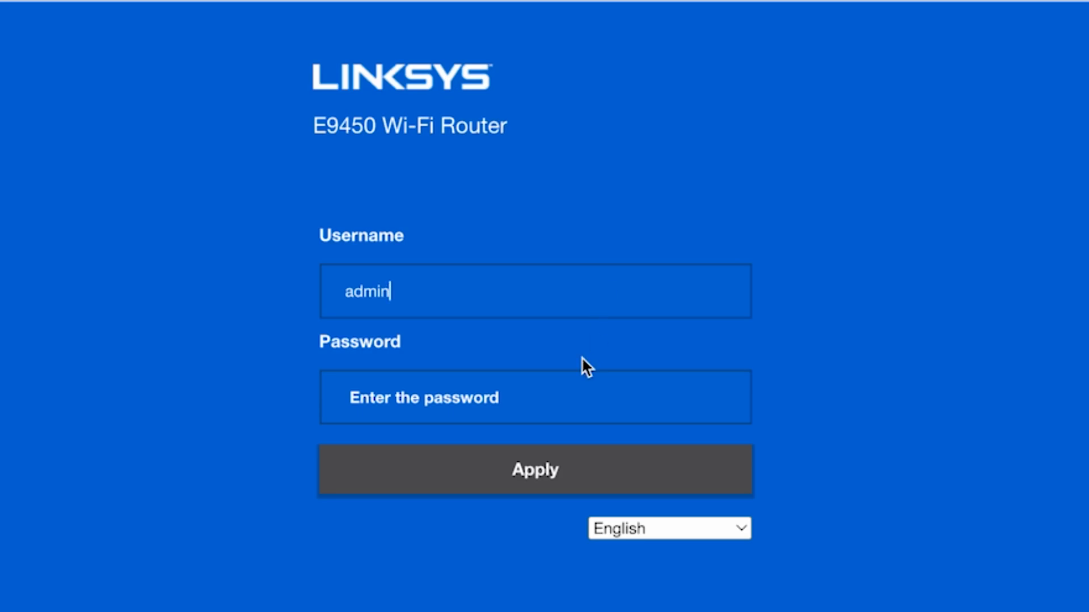
left_click(543, 403)
type("admin")
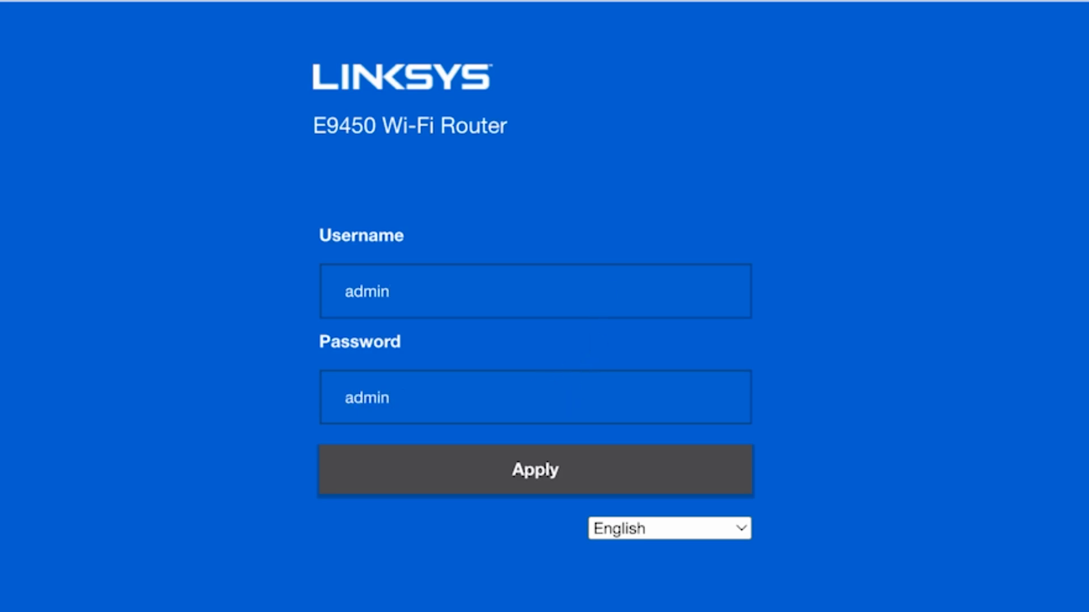
left_click(546, 471)
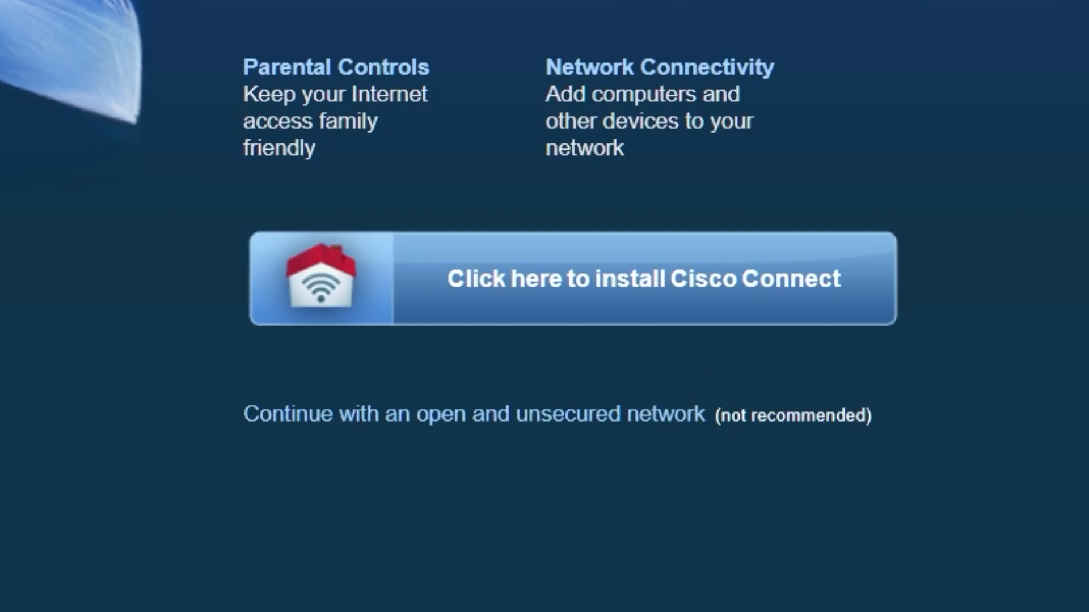
Continue with the open, unsecured network, accept the warning, and dismiss the Cisco Connect alert
left_click(665, 415)
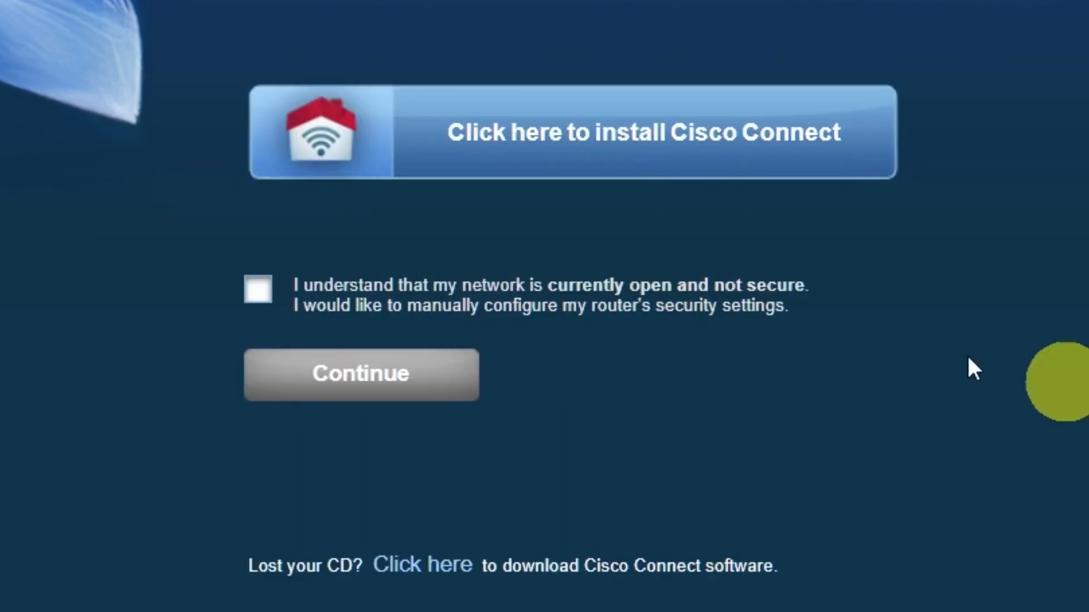
left_click(260, 289)
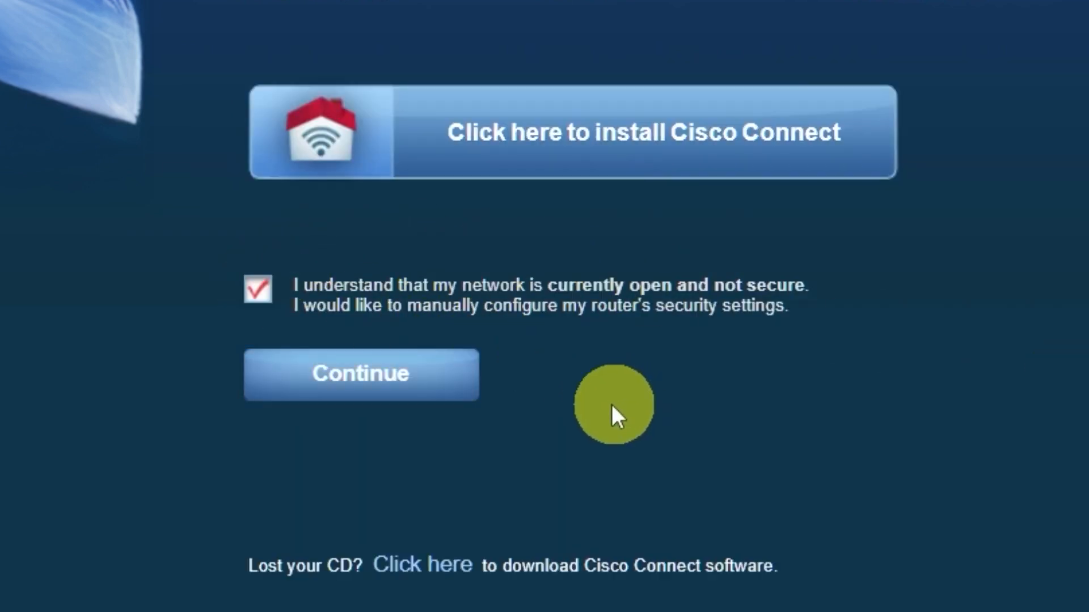
left_click(432, 388)
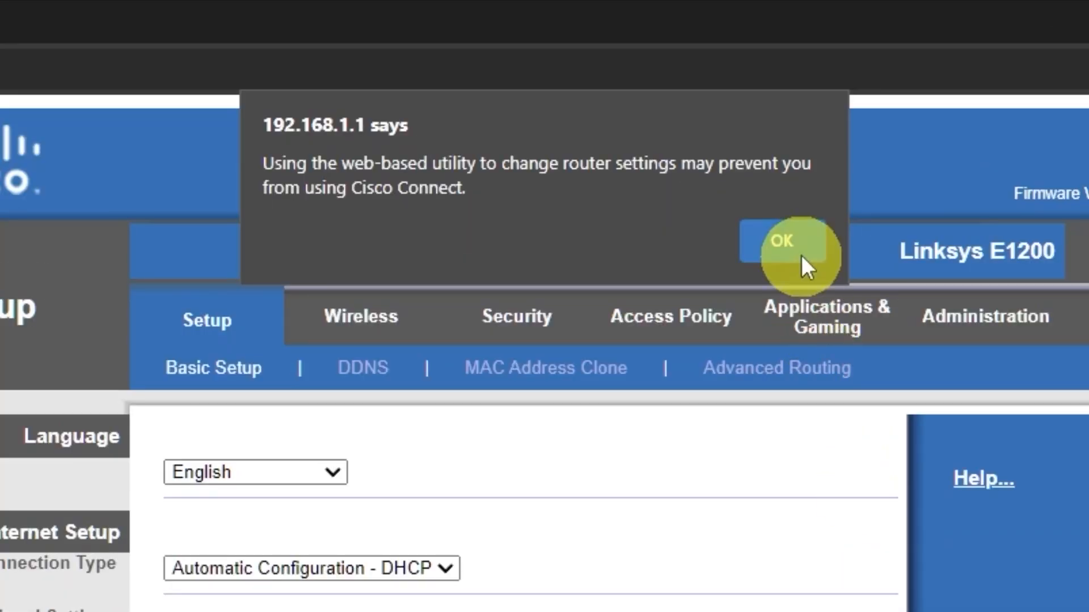
left_click(799, 255)
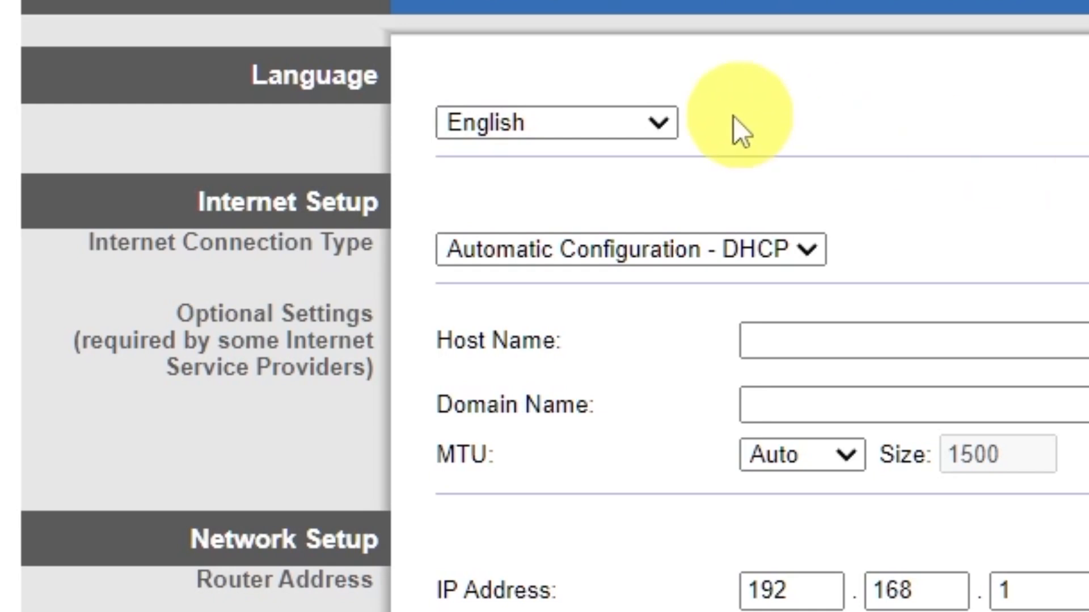
Keep English, try Static IP and PPPoE, then settle on Automatic Configuration - DHCP
left_click(664, 119)
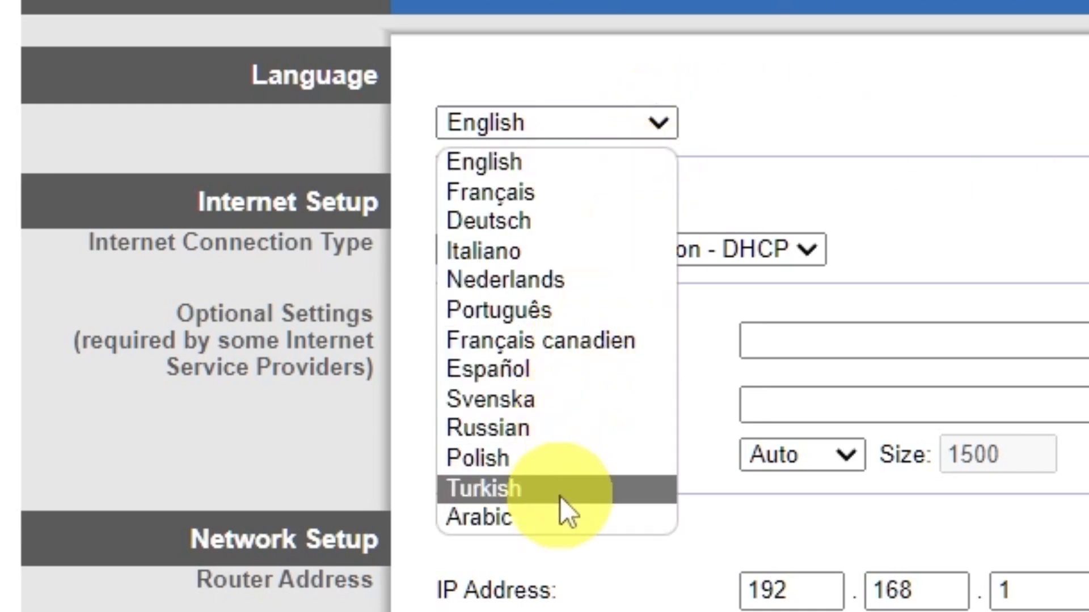
left_click(665, 114)
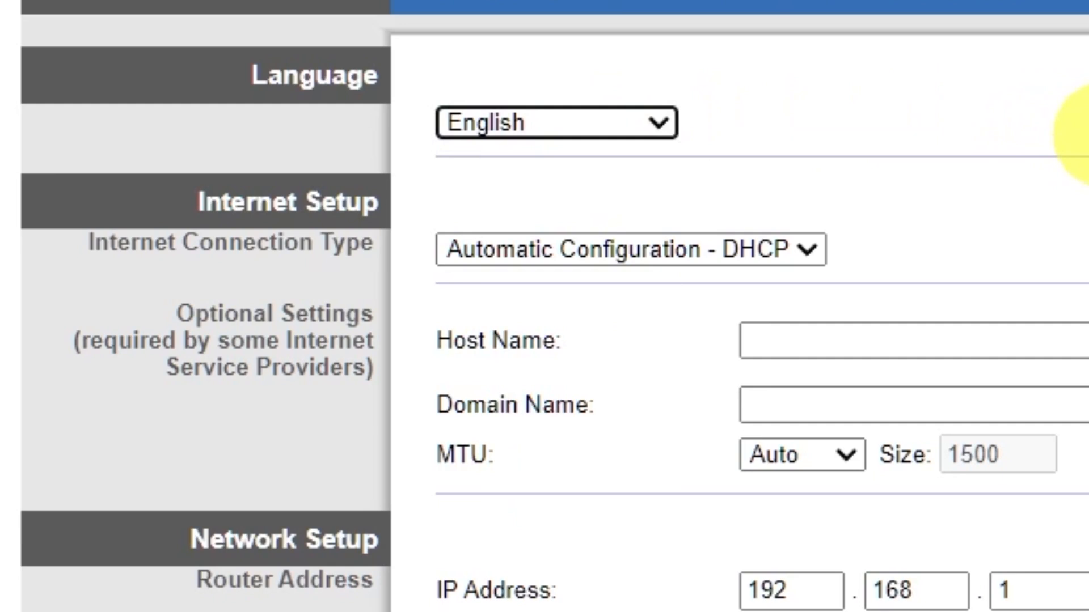
left_click(811, 250)
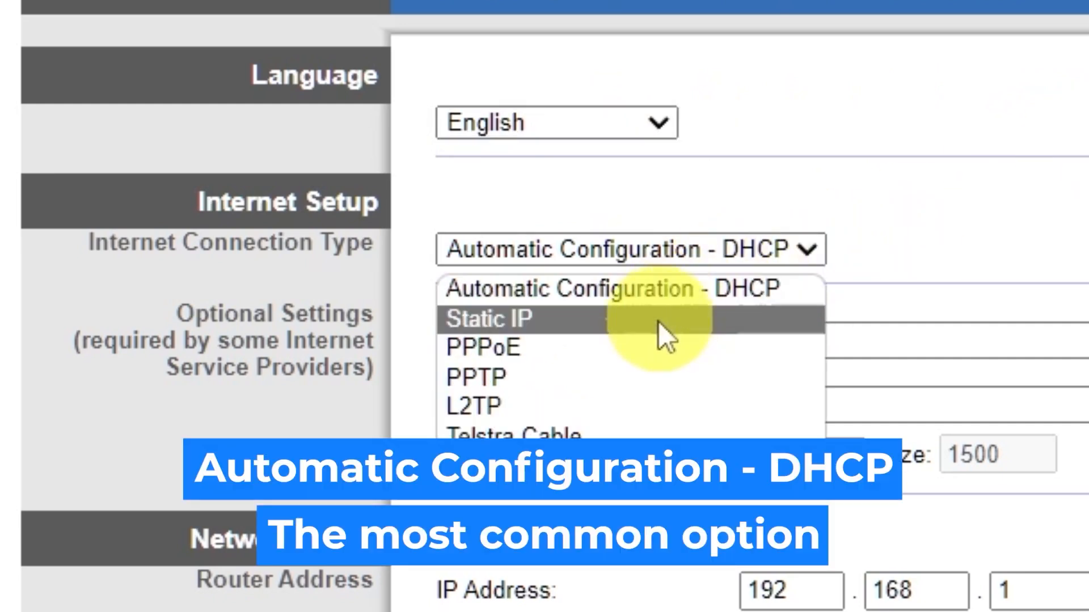
left_click(578, 319)
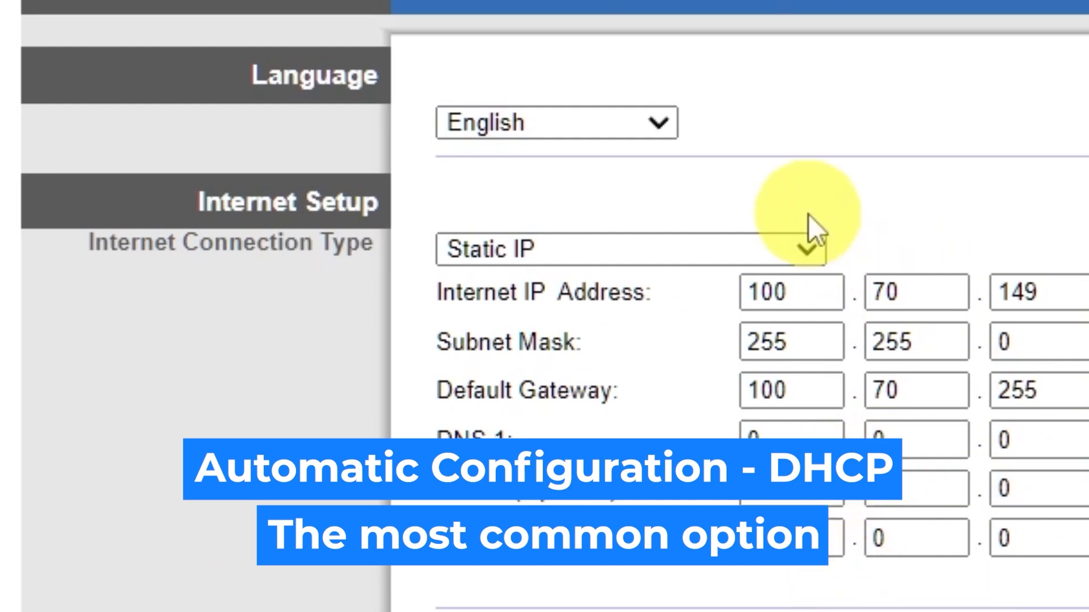
left_click(805, 250)
left_click(641, 346)
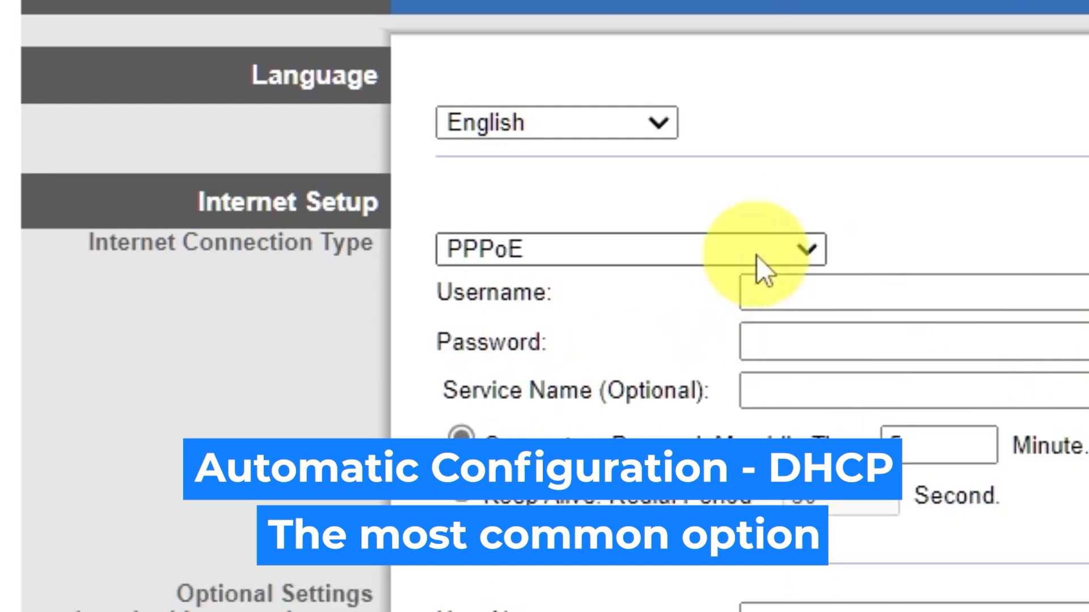
left_click(809, 250)
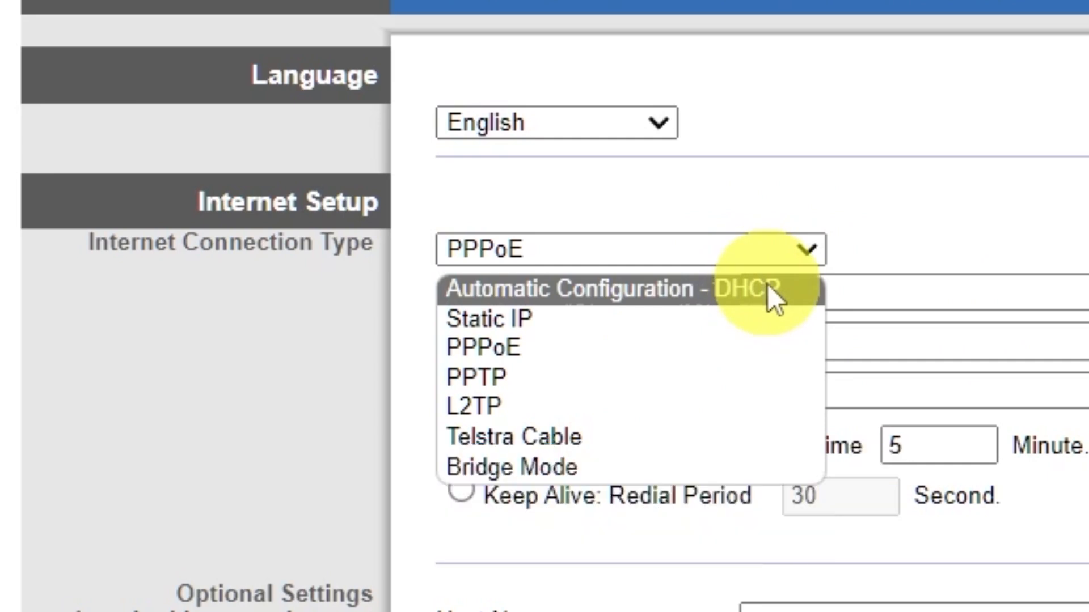
left_click(767, 286)
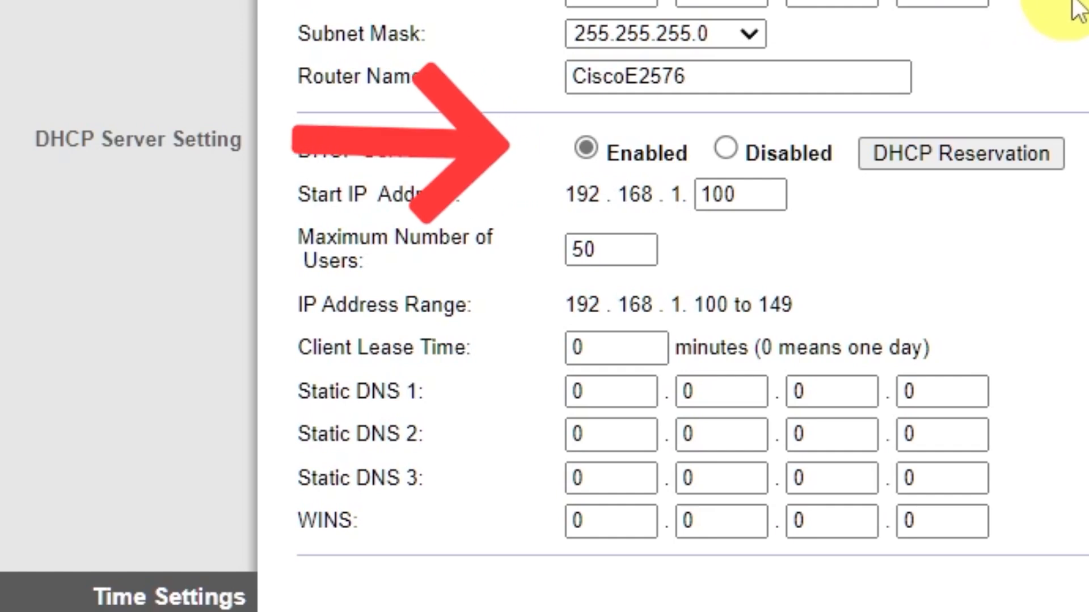
Set the time zone to (GMT-09:00) Alaska and save the Basic Setup changes
scroll(1078, 8, "down", 5)
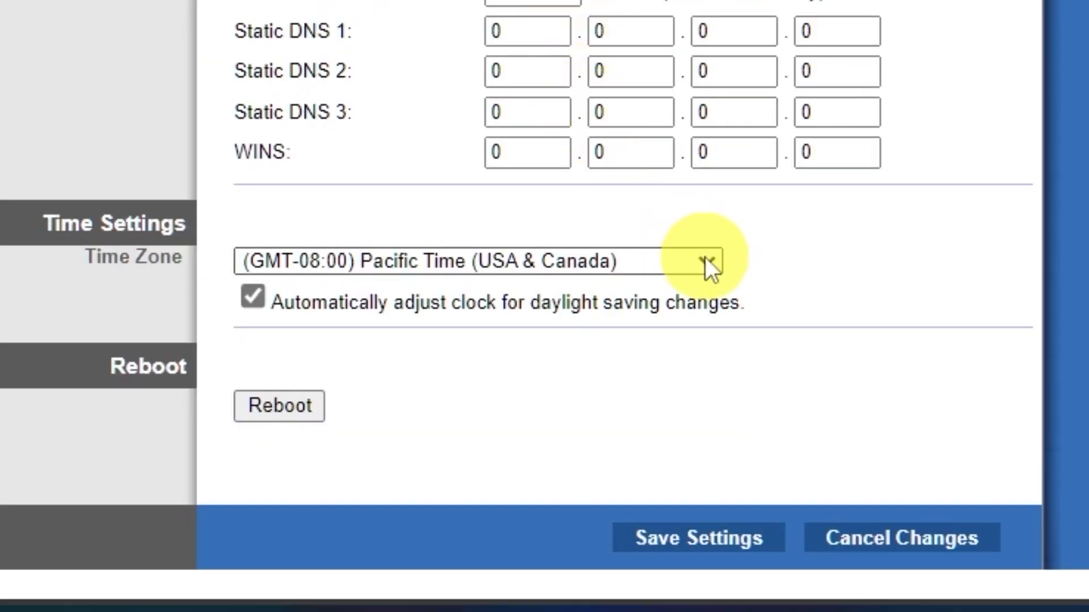
left_click(706, 260)
scroll(595, 39, "down", 5)
scroll(593, 36, "up", 5)
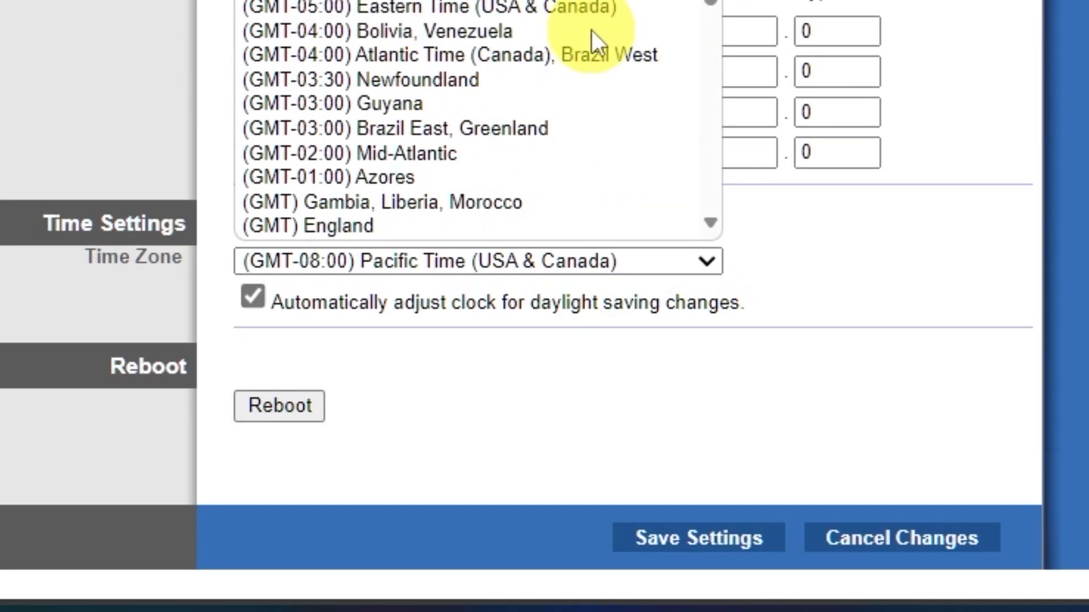
left_click(567, 1)
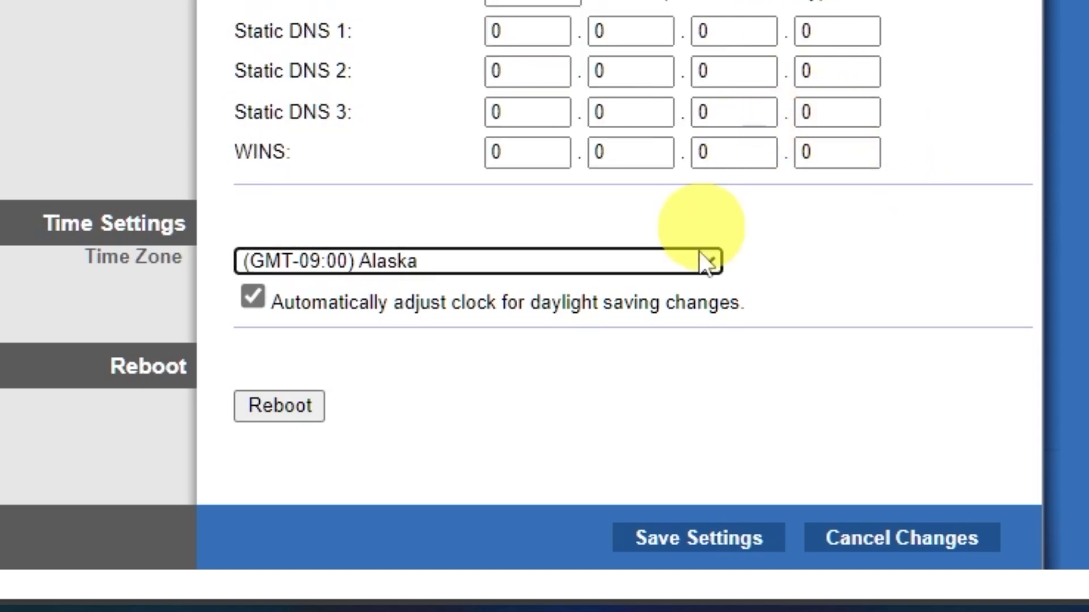
left_click(721, 543)
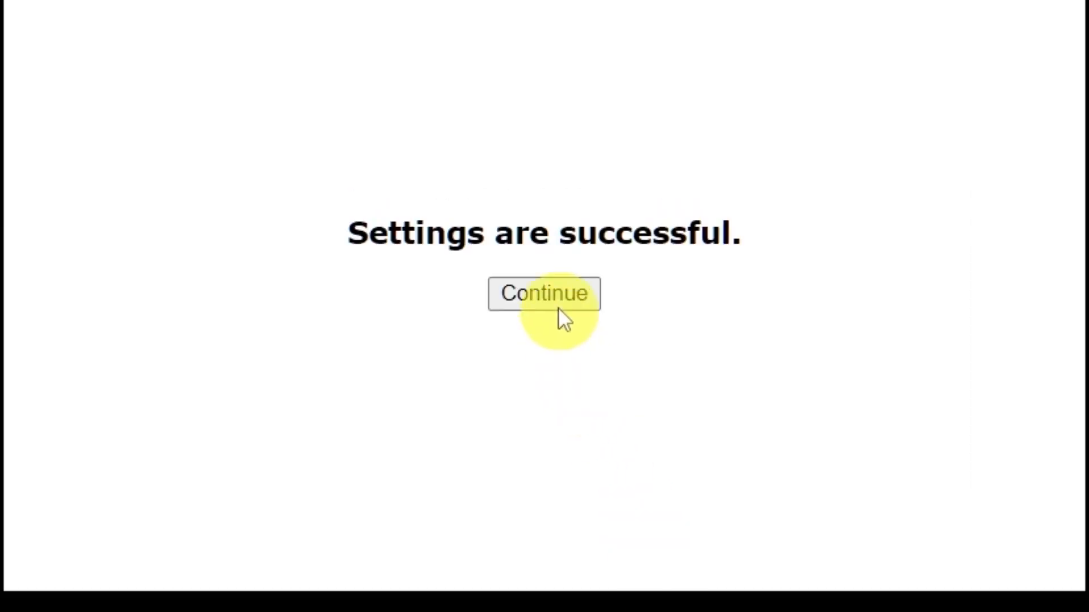
left_click(550, 200)
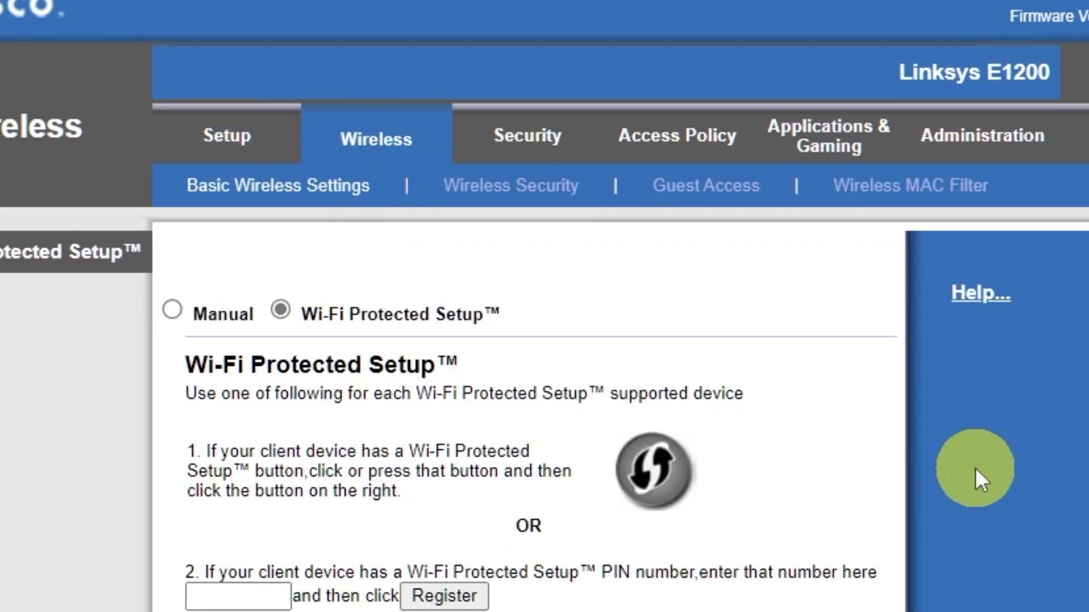
Switch wireless setup to Manual, trim the SSID to 'Cisco', and save
left_click(173, 310)
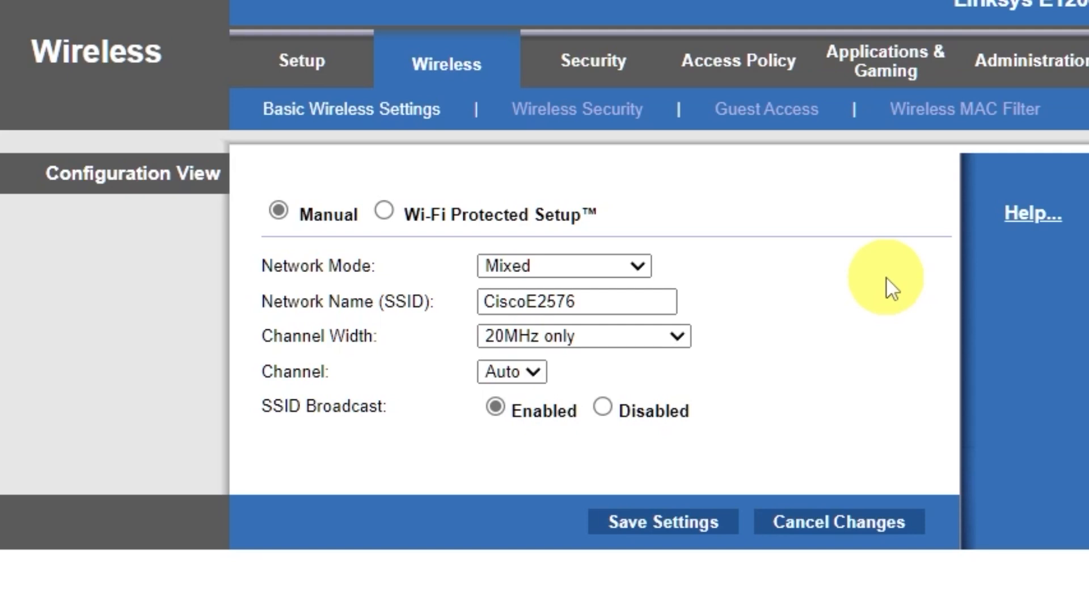
left_click(532, 299)
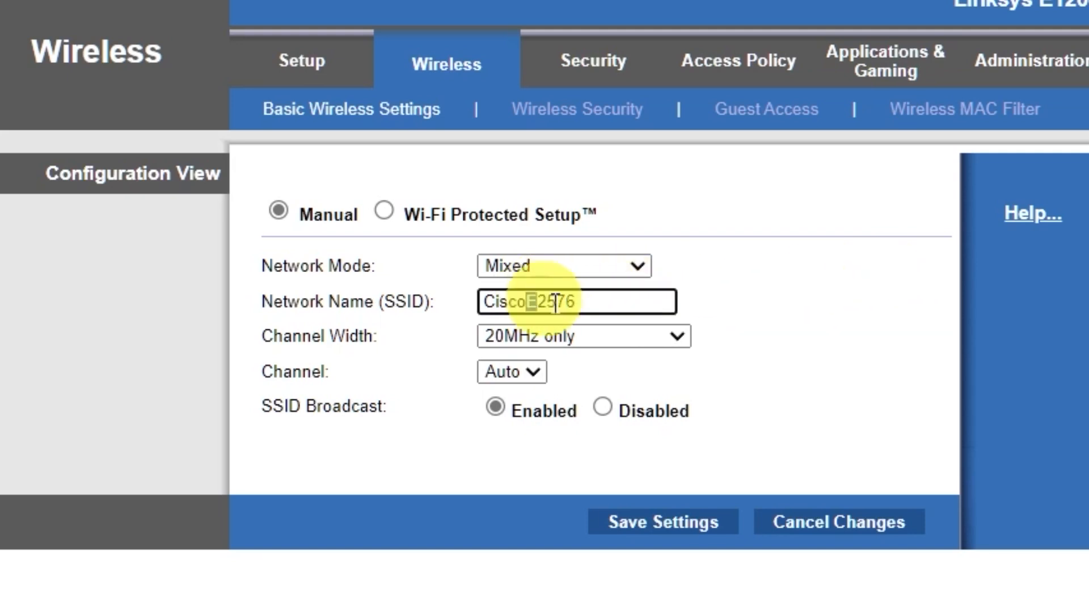
left_click_drag(527, 302, 756, 296)
key("BackSpace")
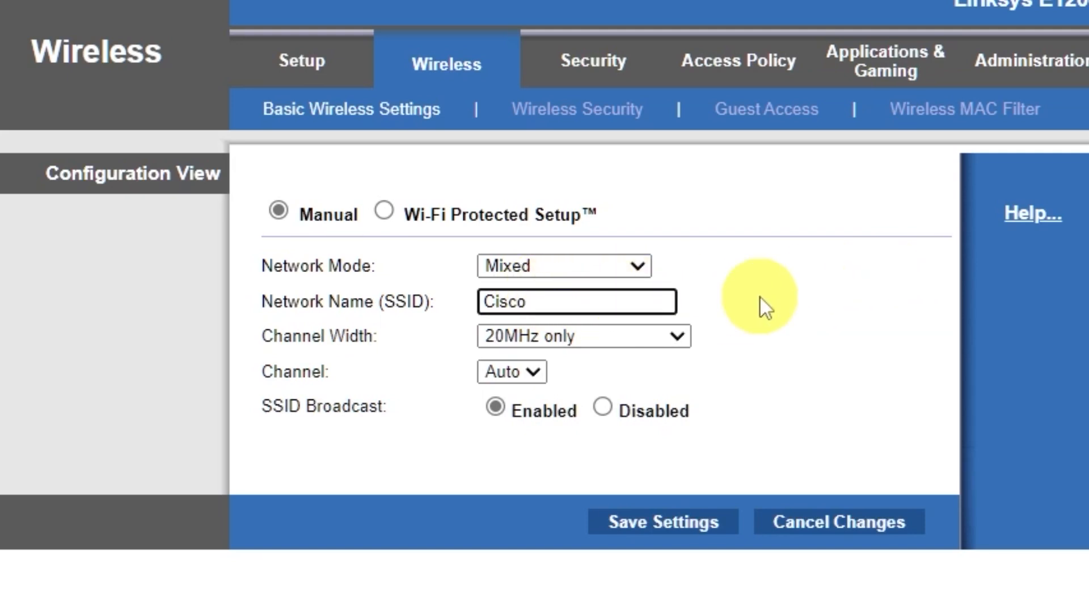
left_click(675, 518)
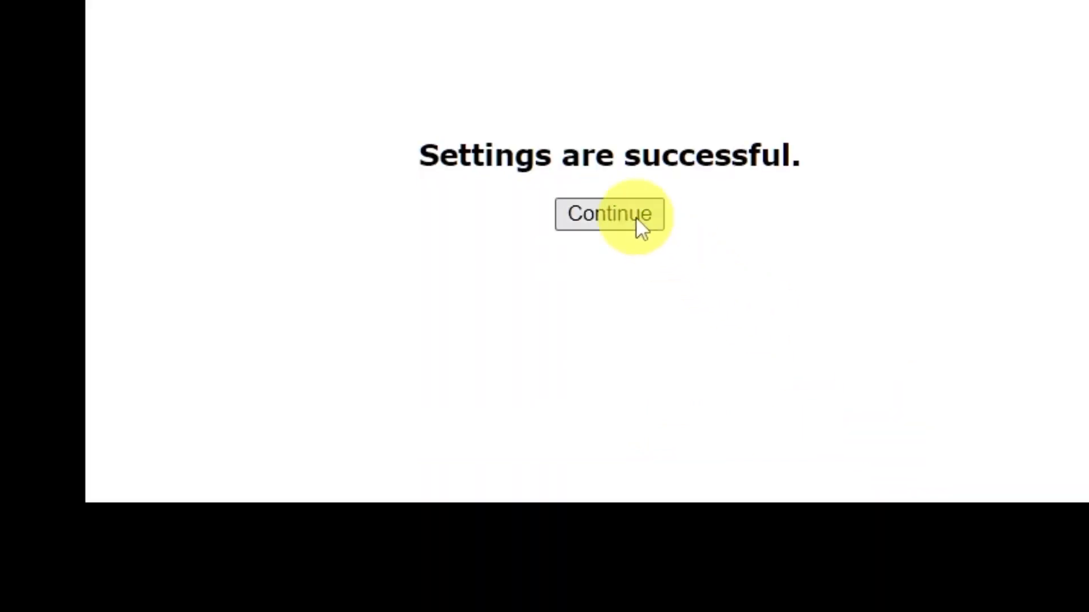
left_click(632, 218)
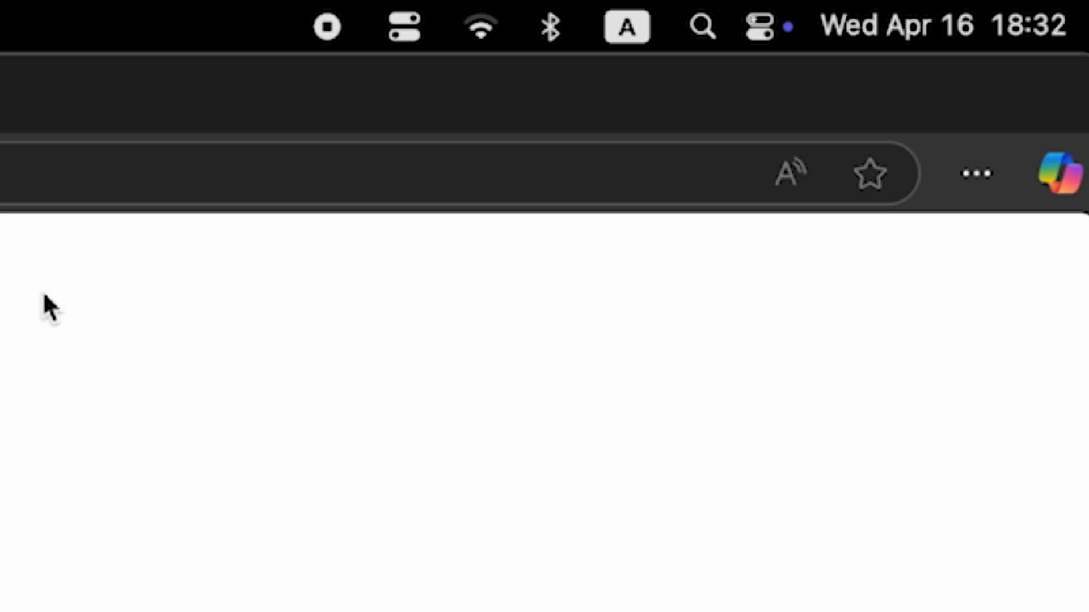
left_click(467, 32)
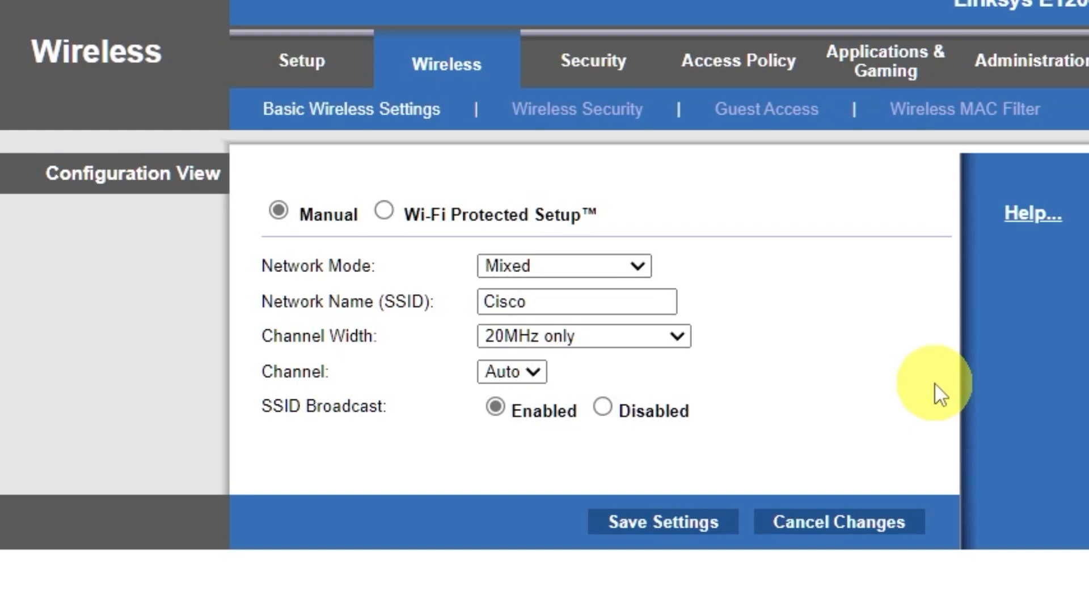
Set Wireless Security to WPA2/WPA Mixed Mode with a passphrase and save it
left_click(624, 116)
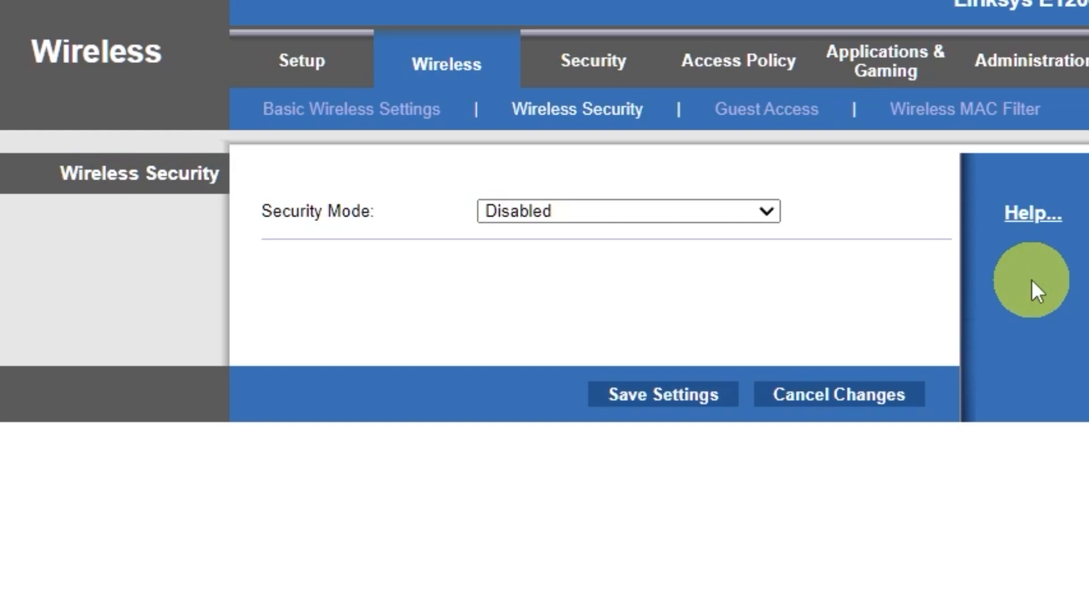
left_click(759, 214)
left_click(665, 243)
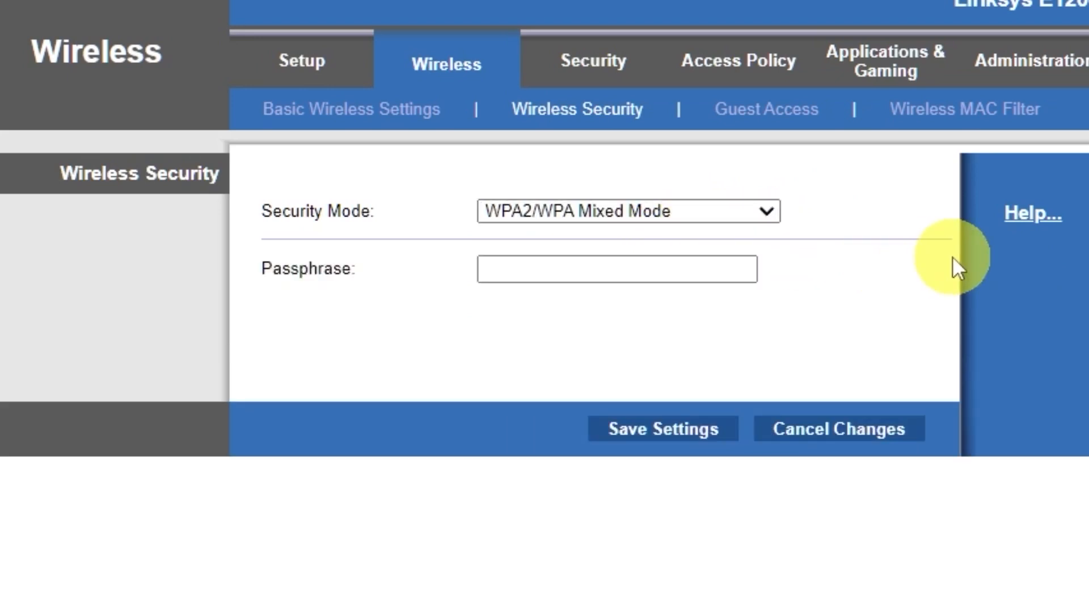
left_click(697, 267)
type("123456789")
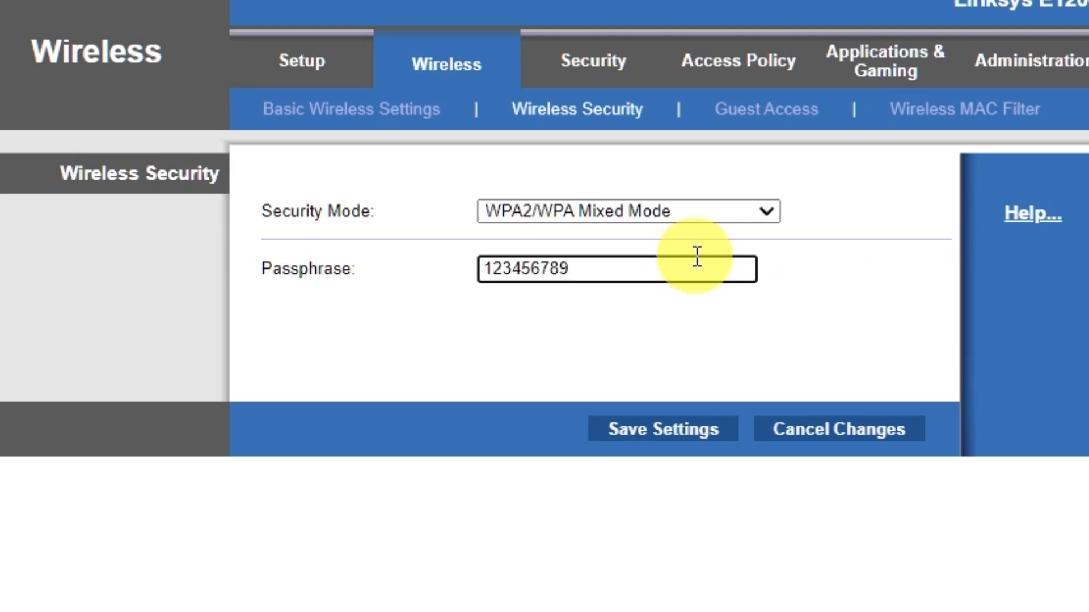
left_click(666, 437)
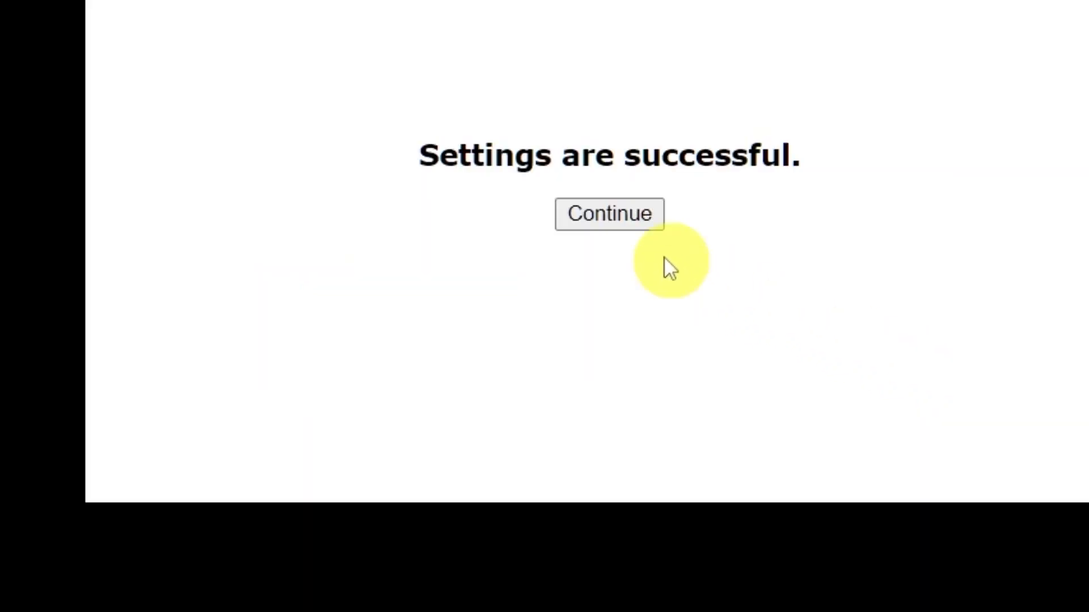
left_click(656, 225)
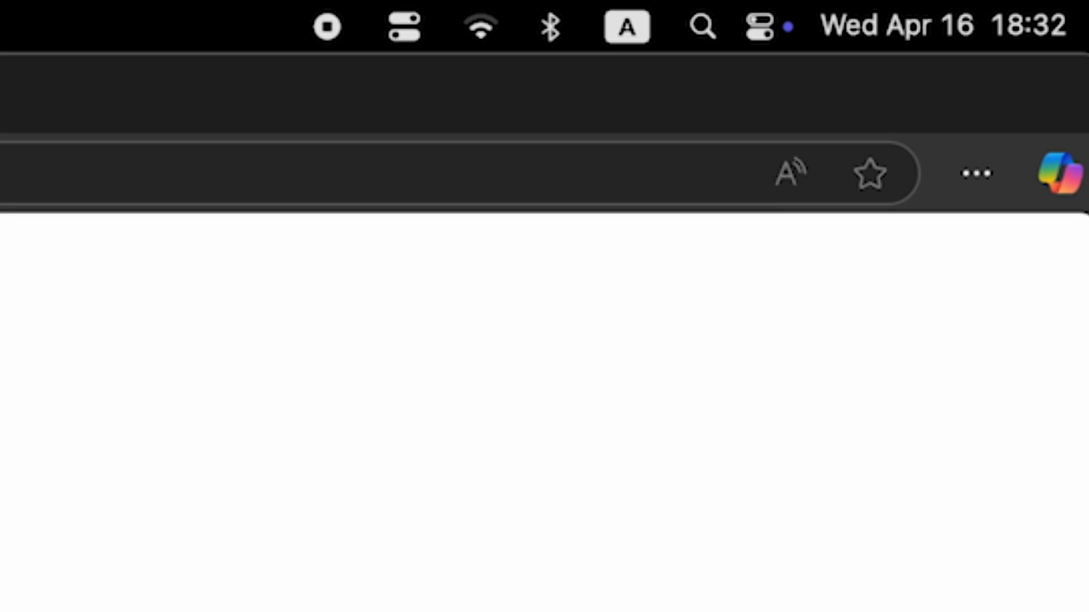
left_click(478, 30)
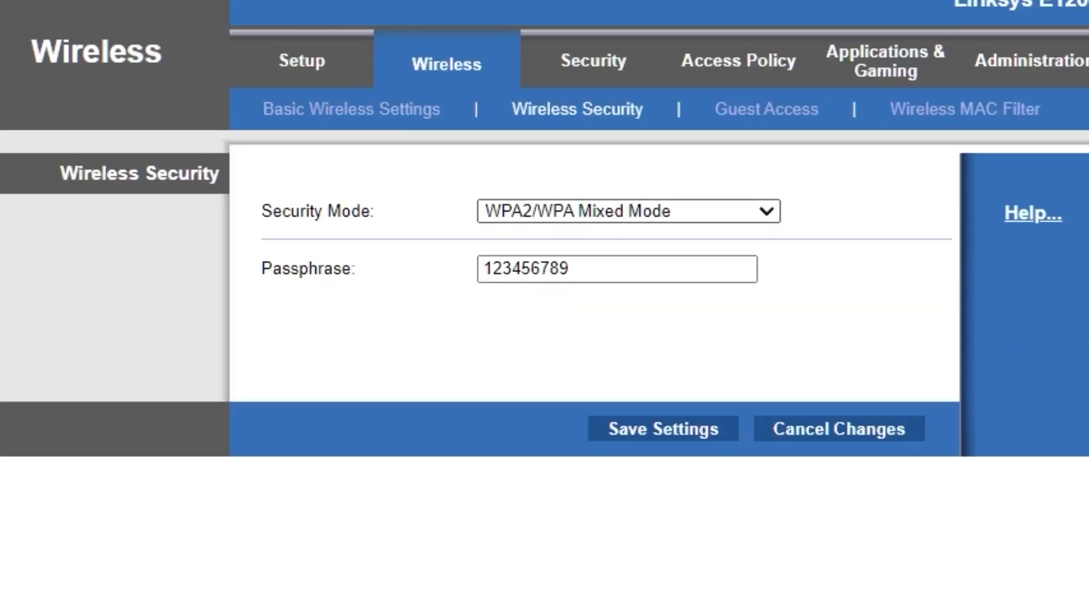
Reboot the router from the Setup page
left_click(302, 61)
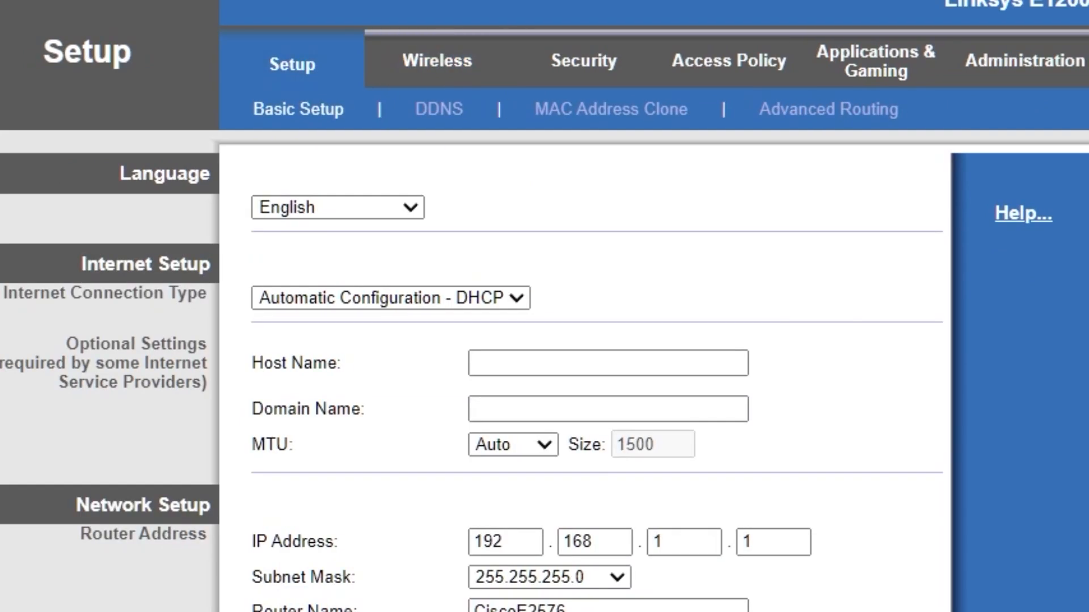
scroll(903, 422, "down", 10)
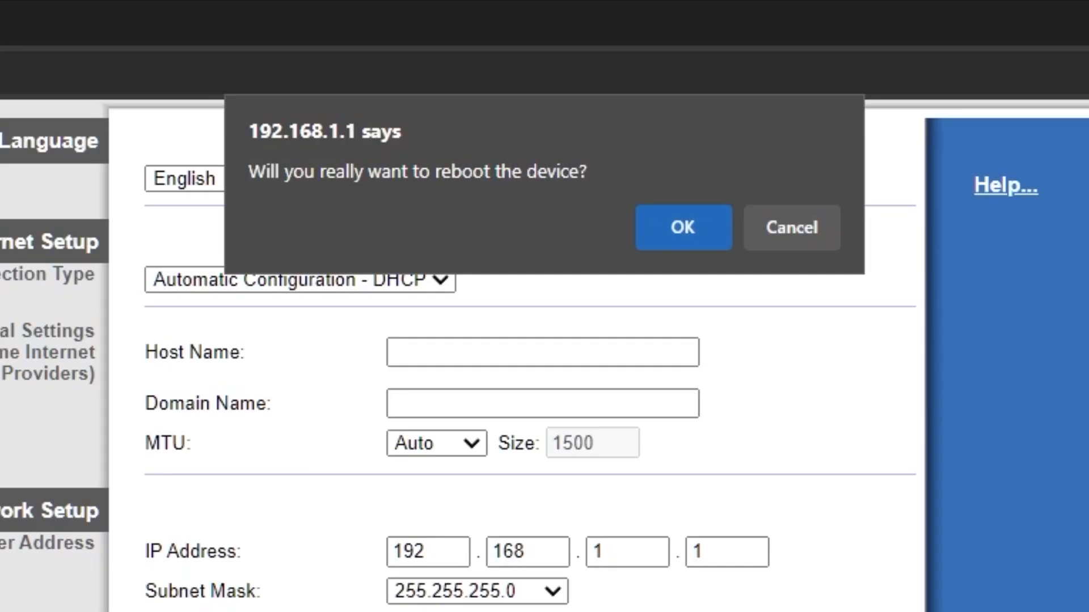
left_click(683, 233)
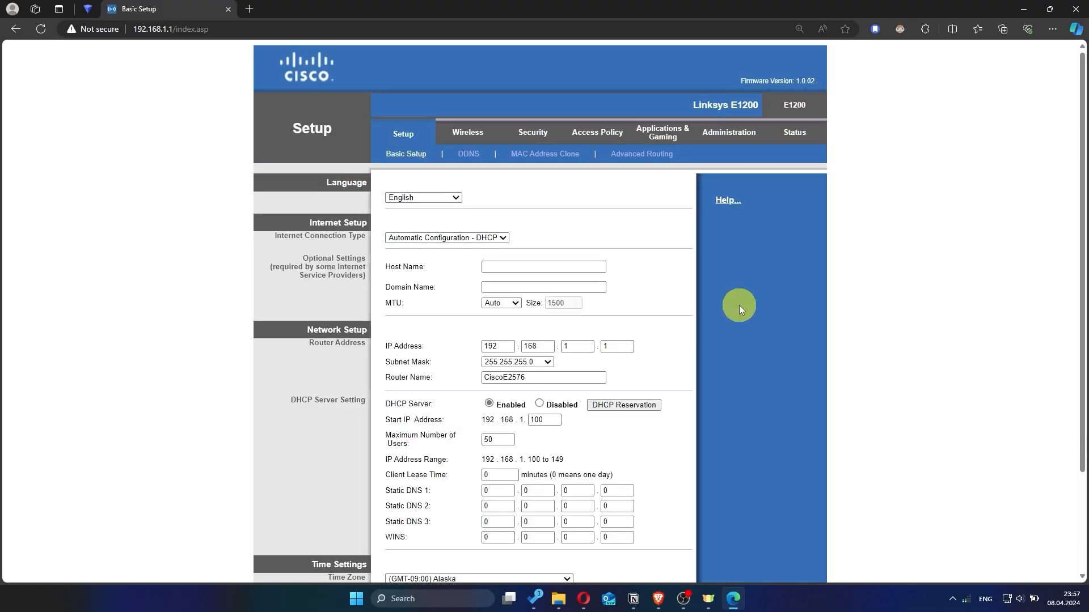
Test connectivity with a search for 'hhh' in a new tab, then close it
left_click(253, 8)
left_click(274, 29)
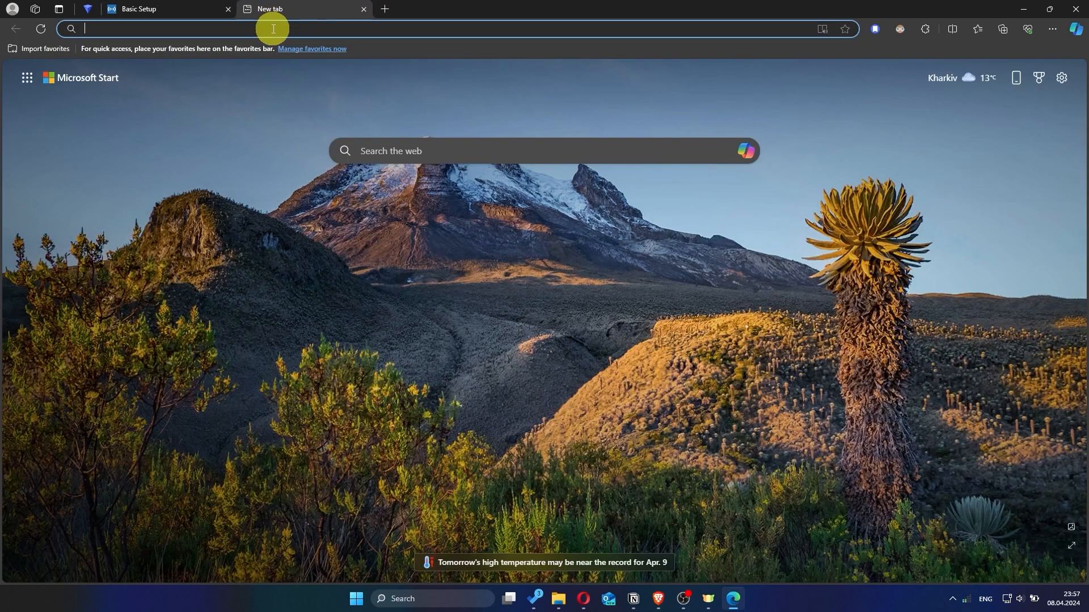
type("hhh")
key("Return")
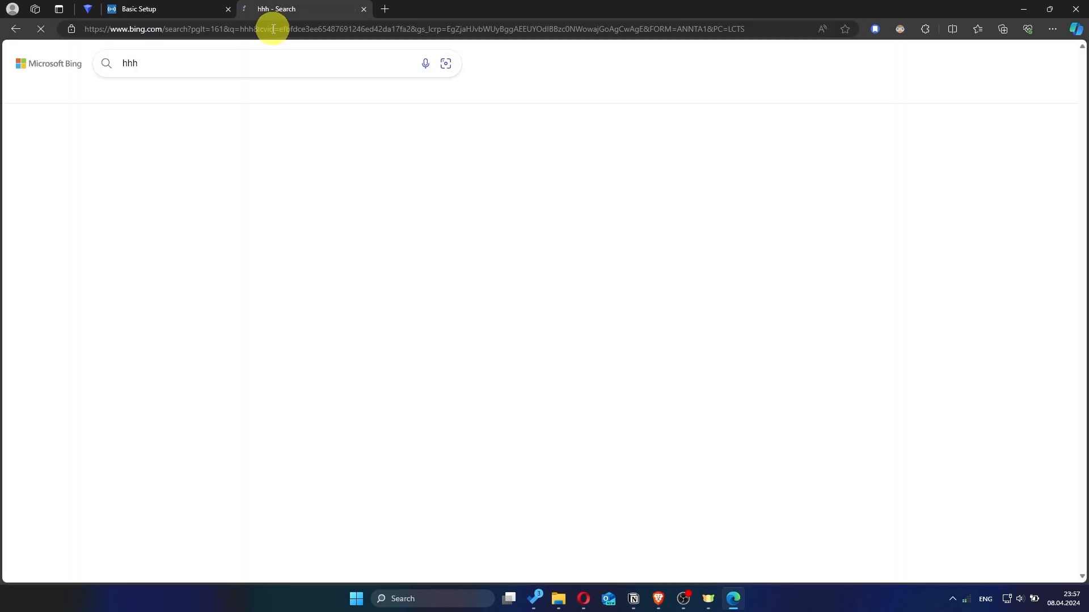
left_click(364, 10)
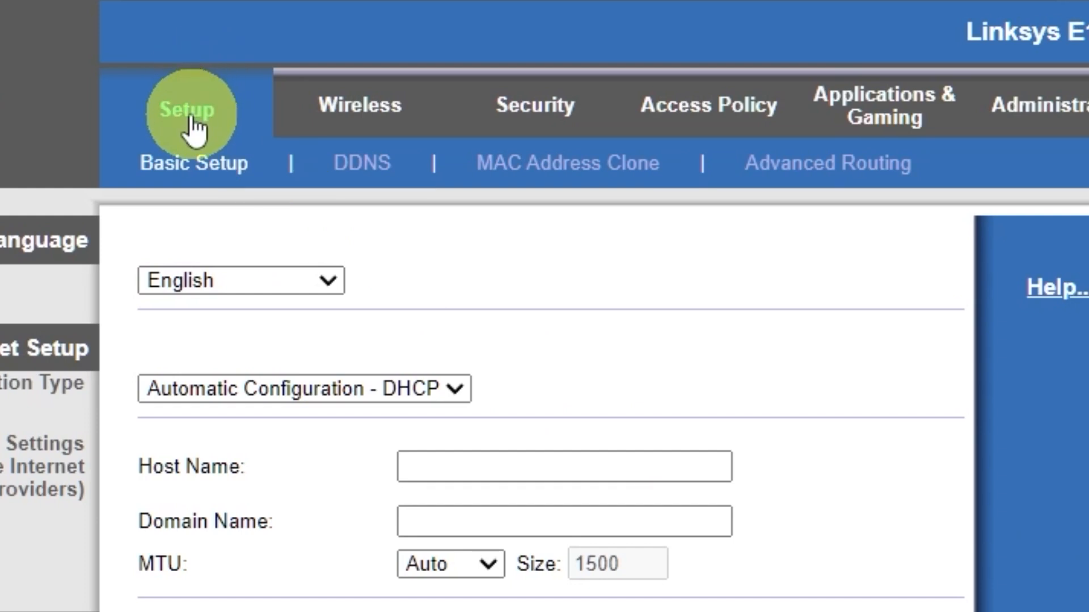
Enable MAC Address Clone, copy this PC's MAC address, and save
left_click(584, 180)
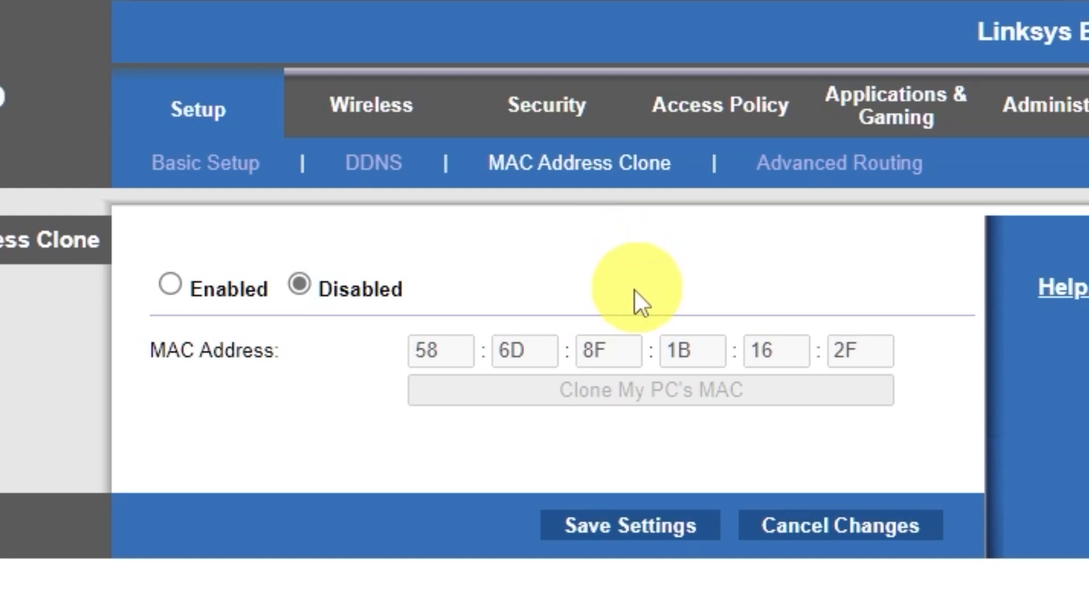
left_click(174, 281)
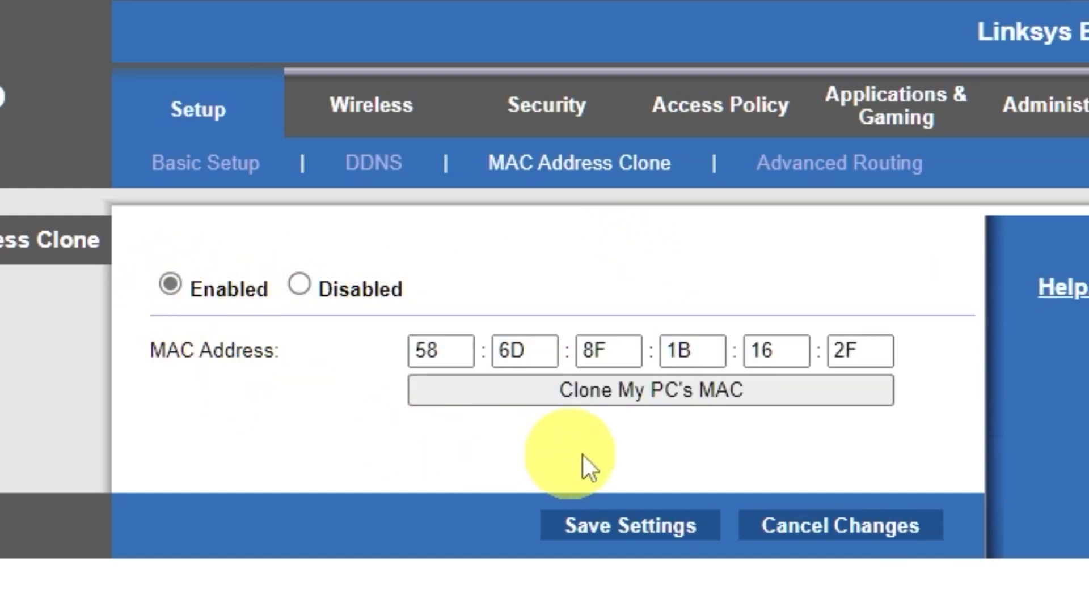
left_click(679, 402)
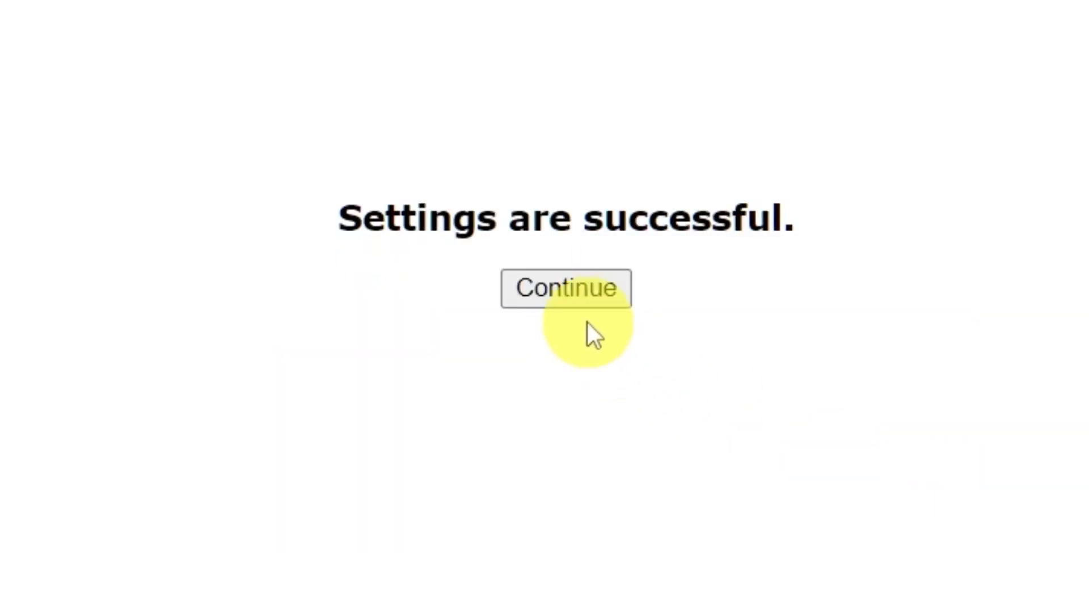
left_click(567, 298)
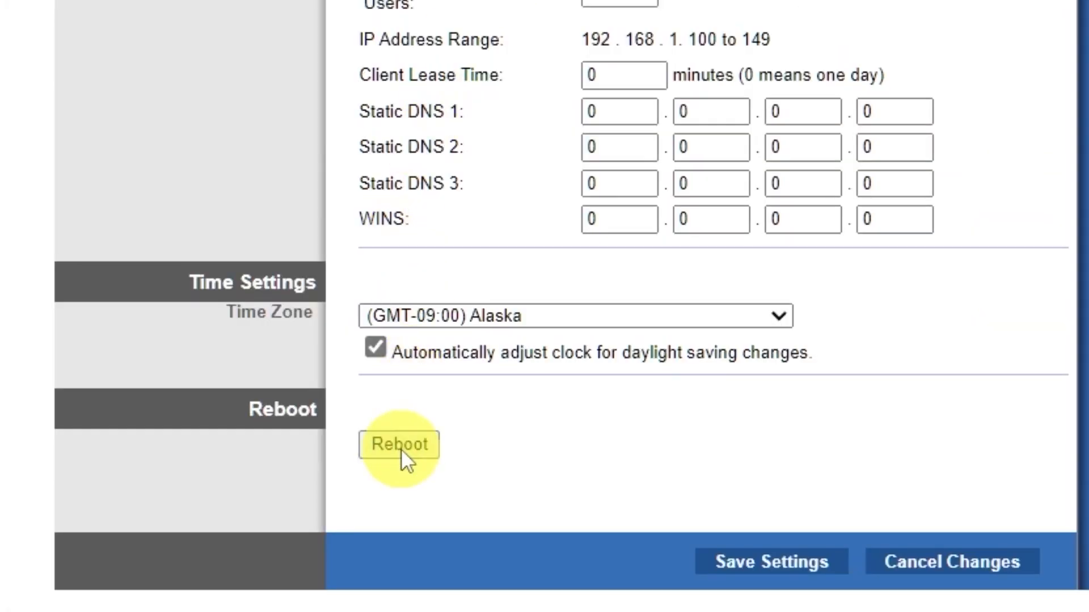
Reboot the router, then test the connection with a 'hhh' search that fails to load
left_click(400, 448)
left_click(715, 258)
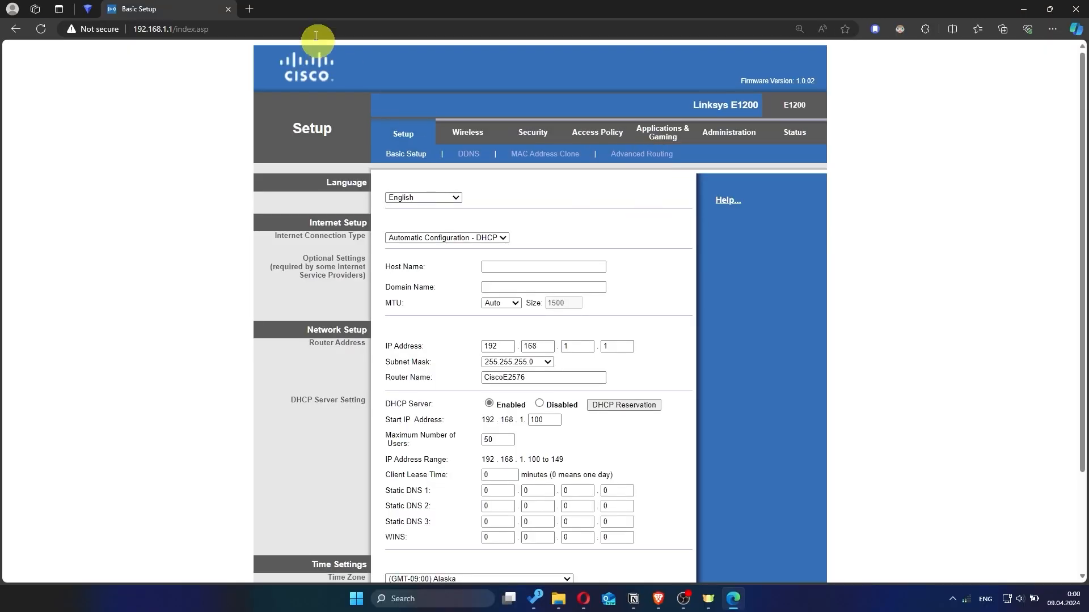
left_click(249, 8)
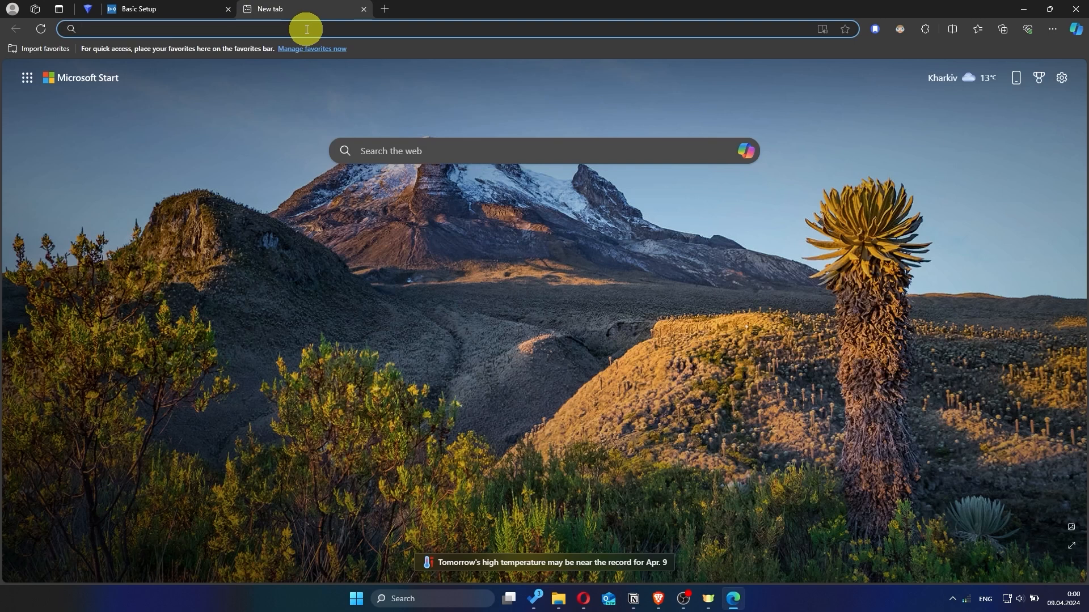
type("hhh")
key("Return")
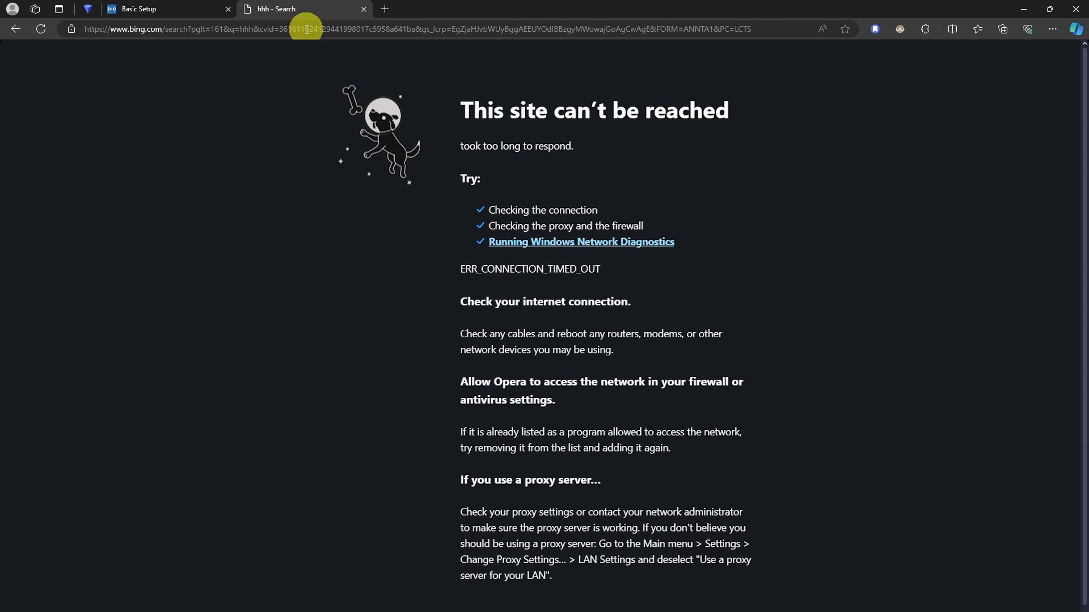
left_click(363, 9)
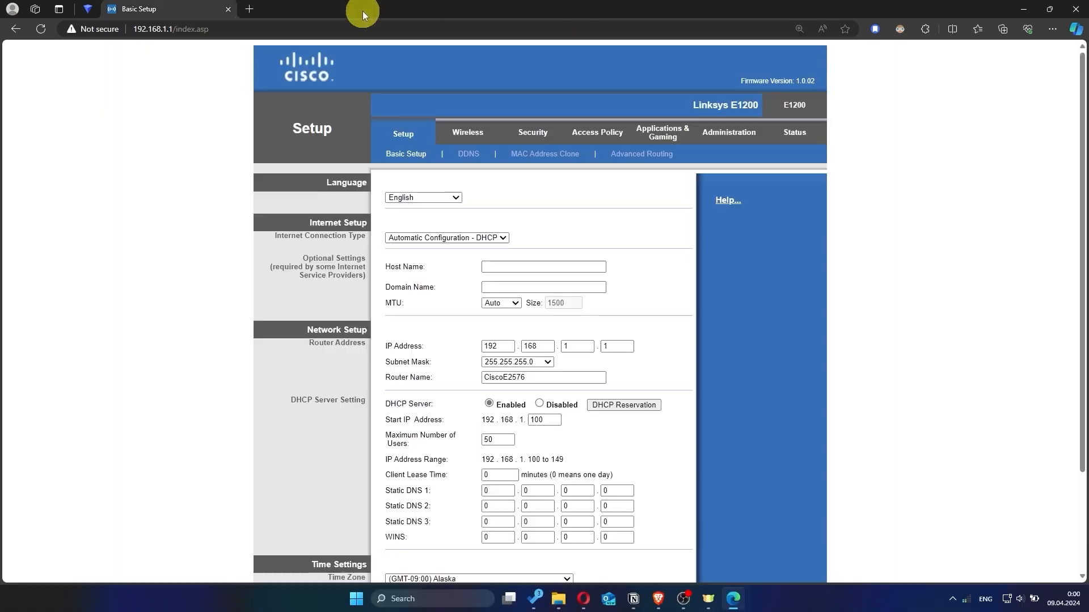